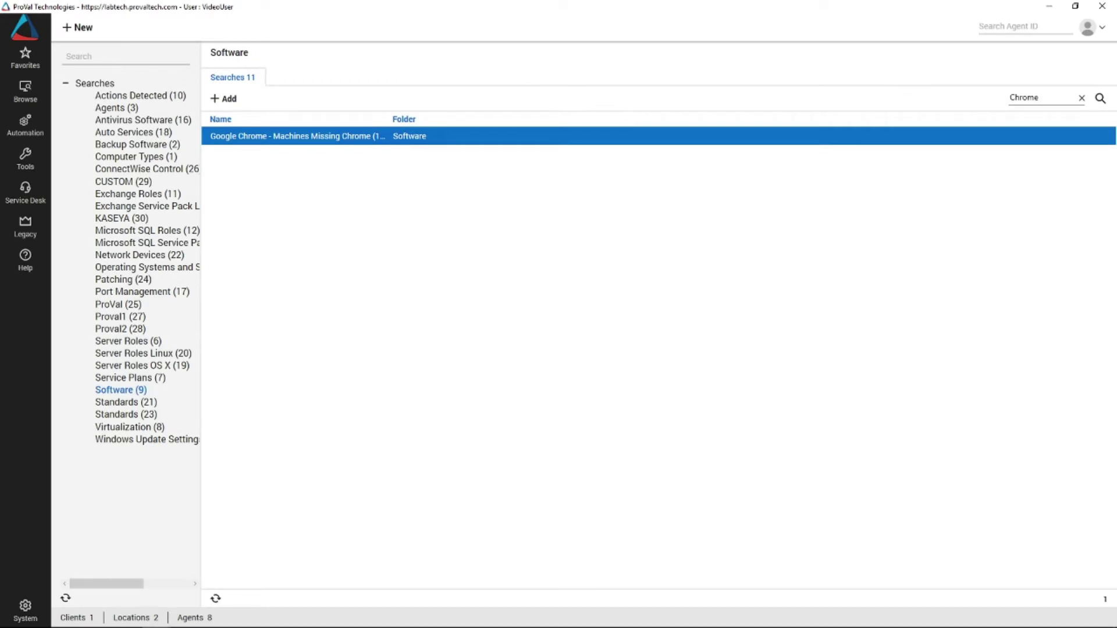
pyautogui.click(22, 123)
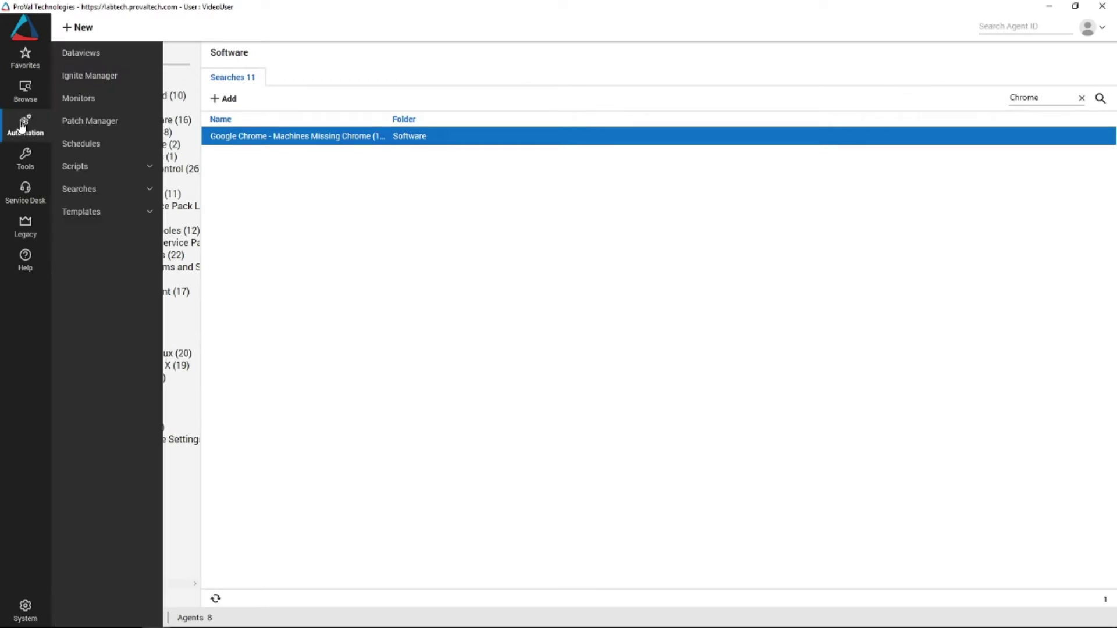
pyautogui.click(94, 194)
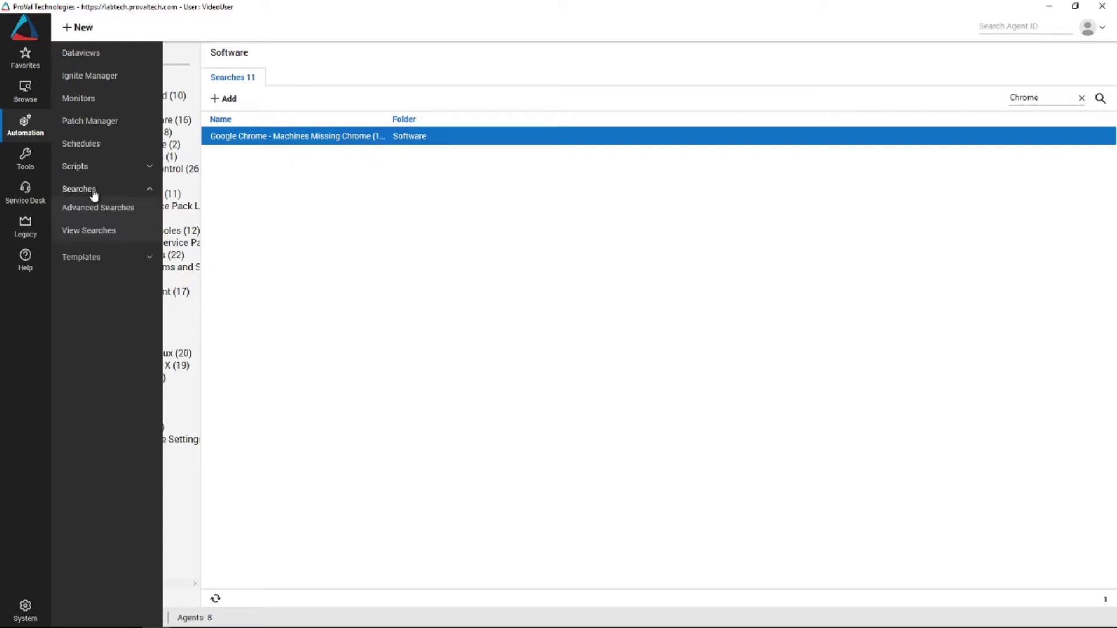
pyautogui.click(96, 231)
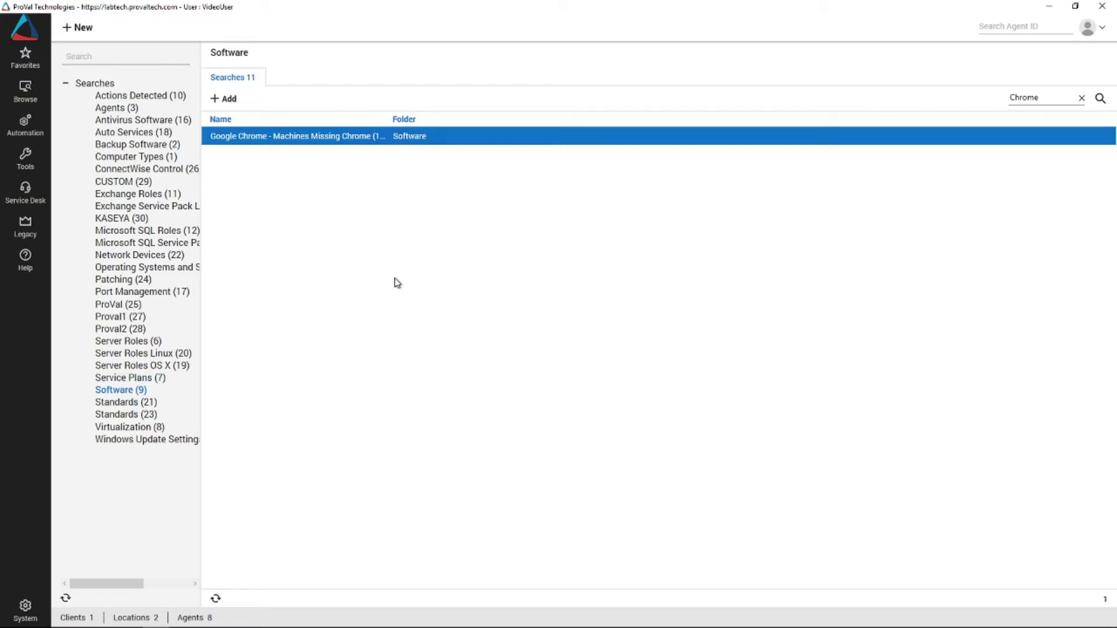
# Start a new advanced computer search and add a nested group under the top-level And
pyautogui.click(226, 100)
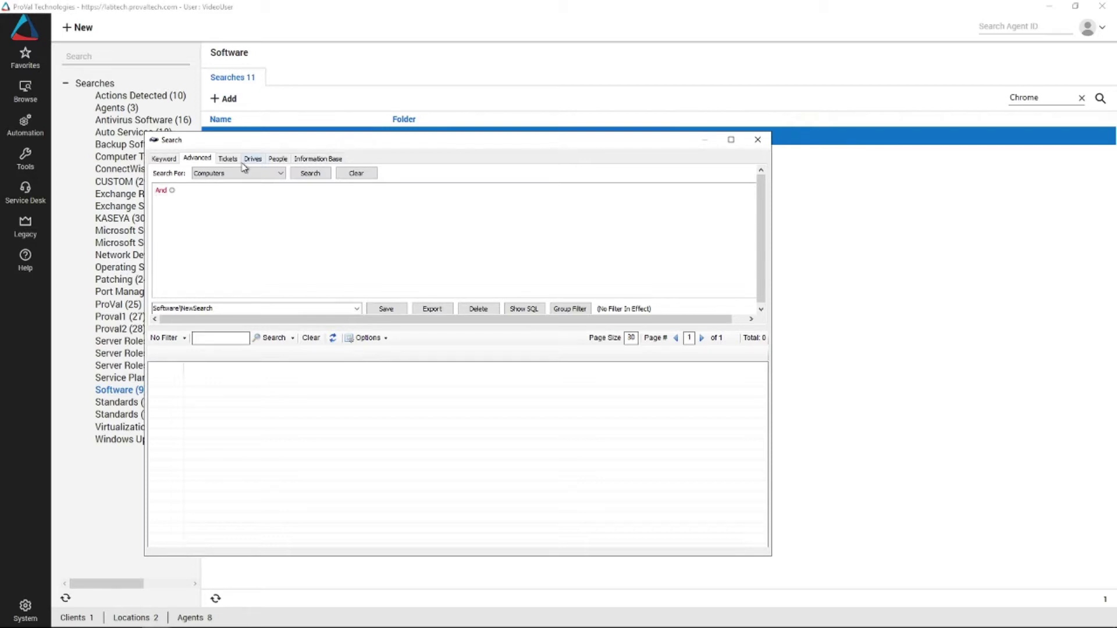
pyautogui.click(160, 192)
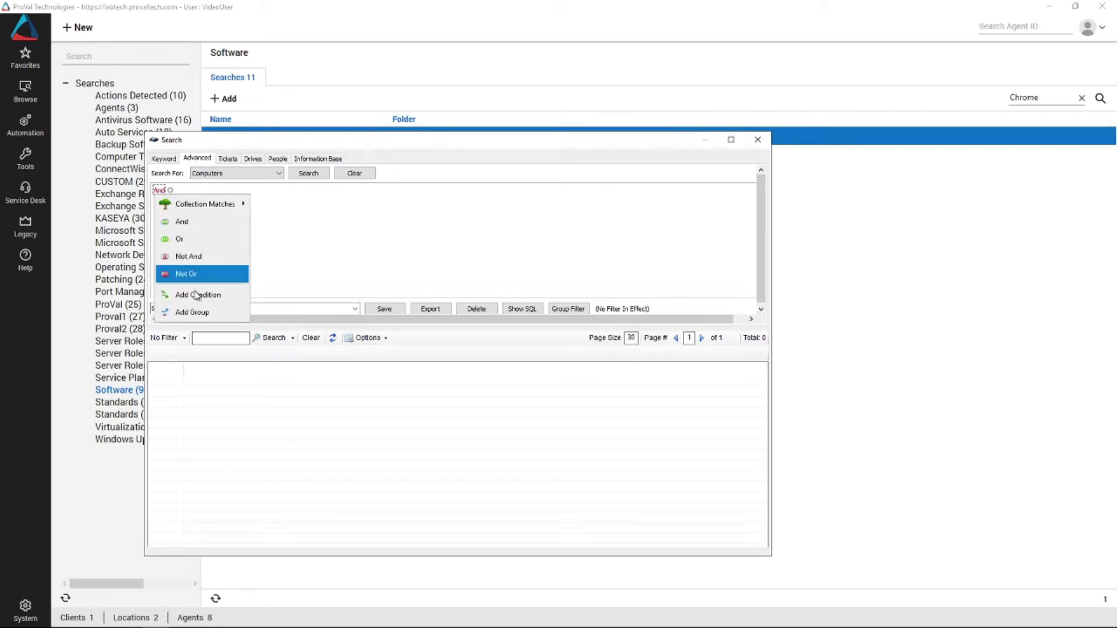
pyautogui.click(195, 314)
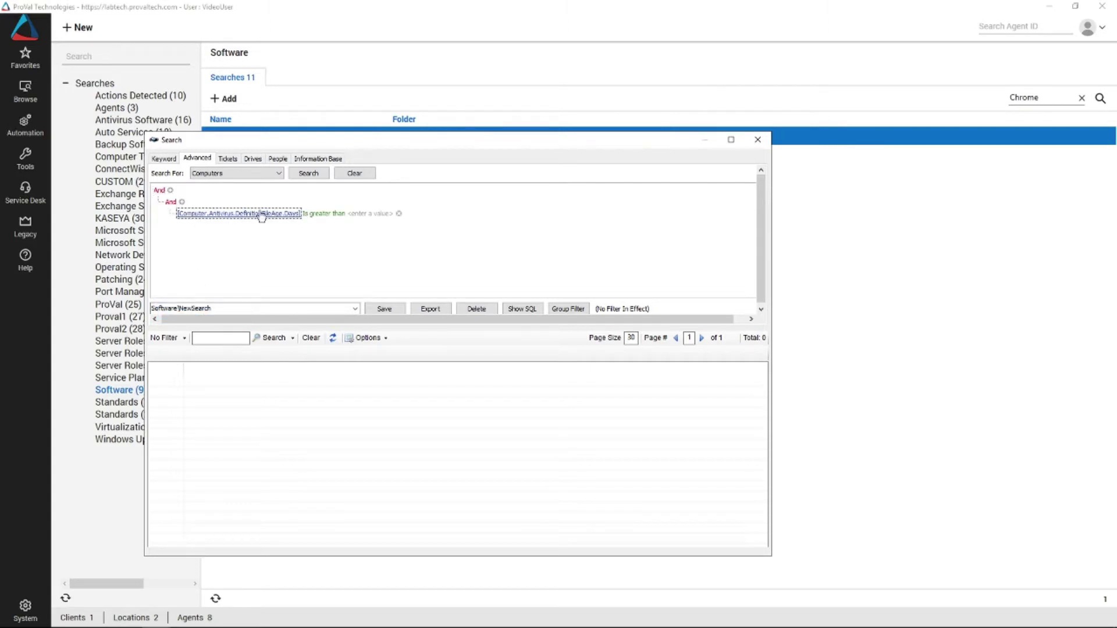
# Remove the nested group's default condition and make it a Not And group
pyautogui.click(399, 214)
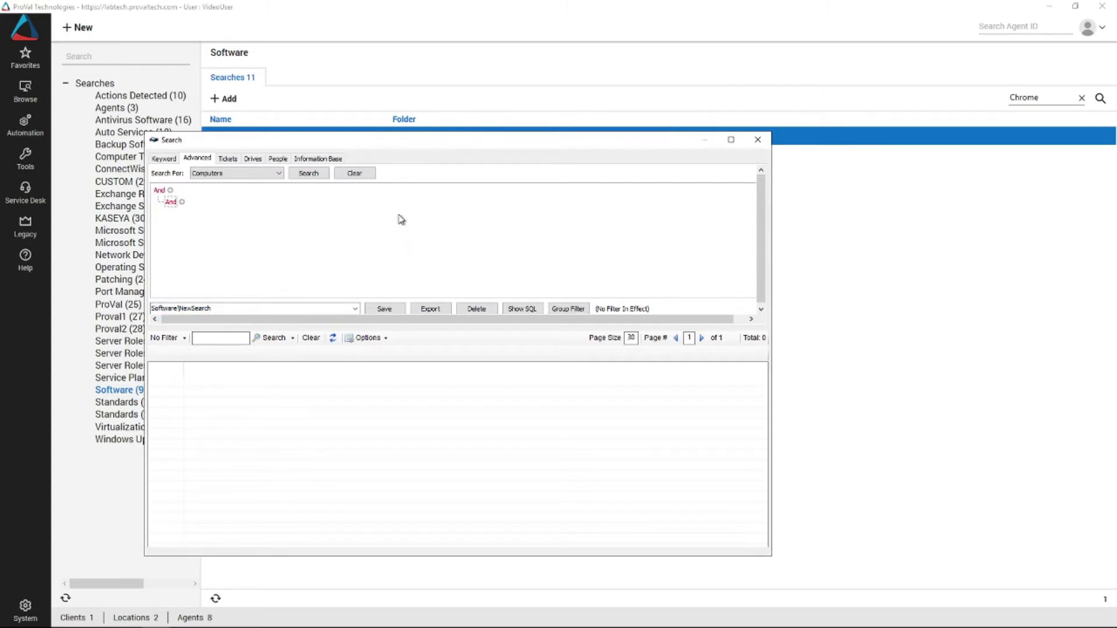
pyautogui.click(172, 203)
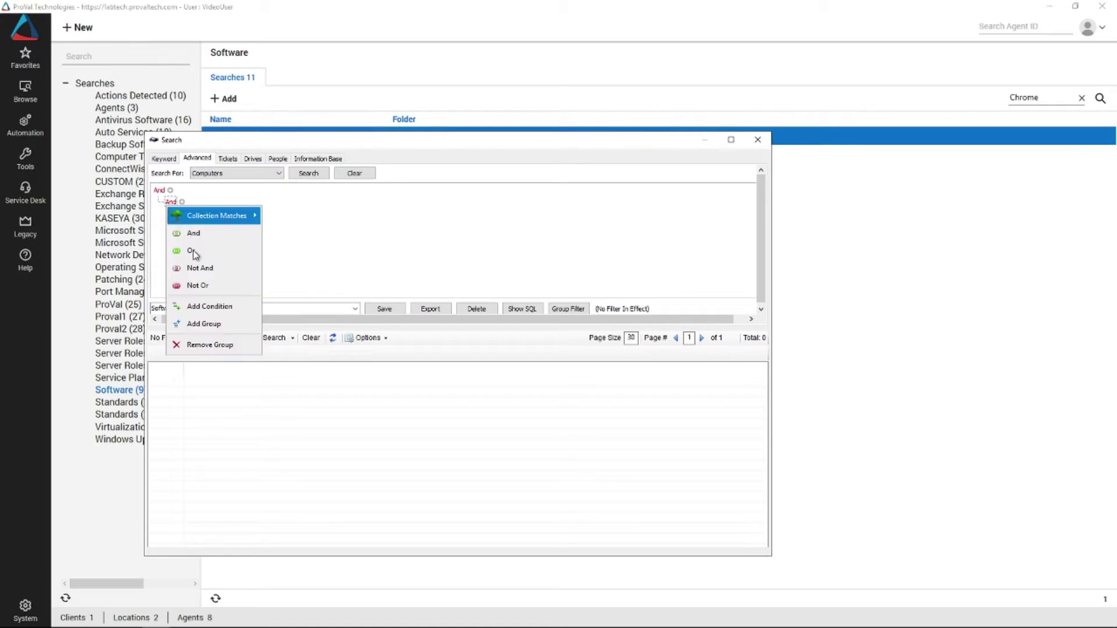
pyautogui.click(200, 267)
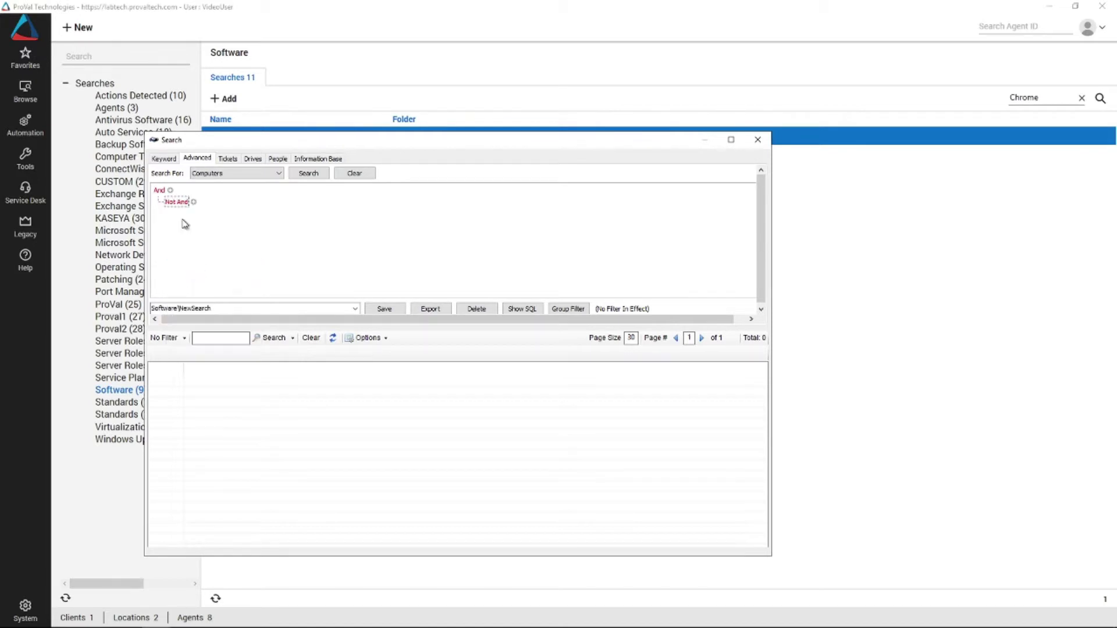
pyautogui.click(176, 202)
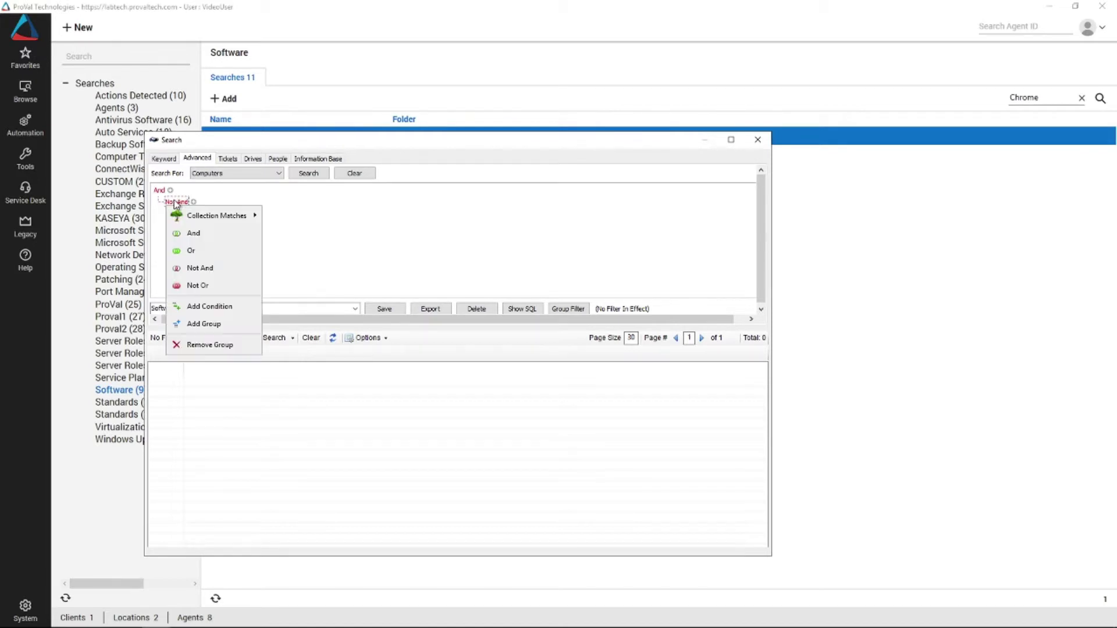
# Inside Not And, add a group matching the Applications collection and delete its leftover antivirus condition
pyautogui.click(207, 324)
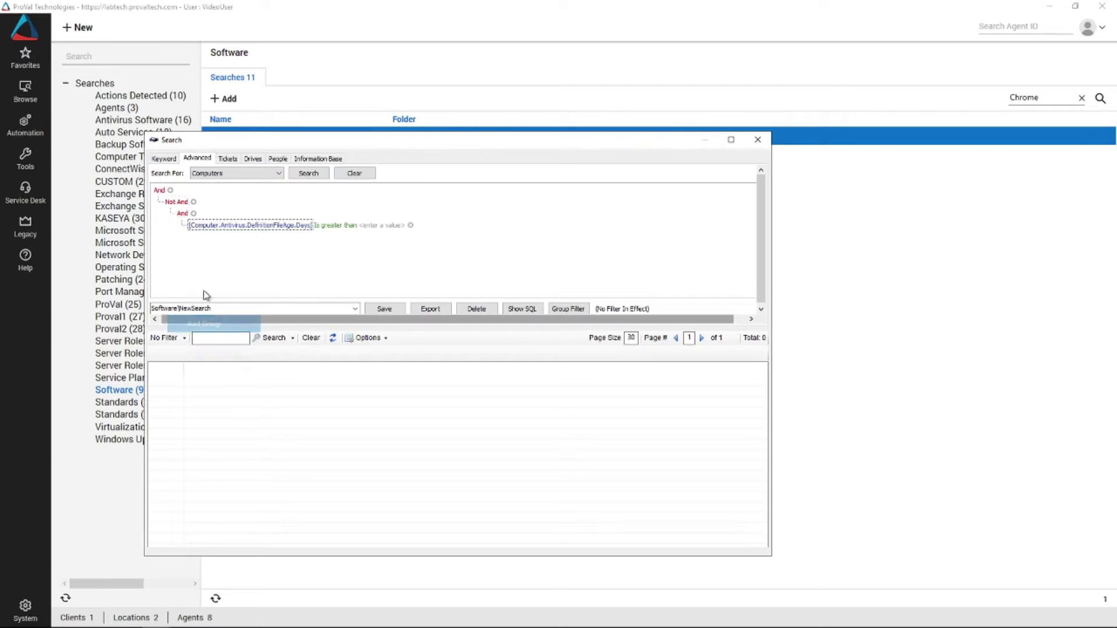
pyautogui.click(183, 214)
pyautogui.moveTo(232, 228)
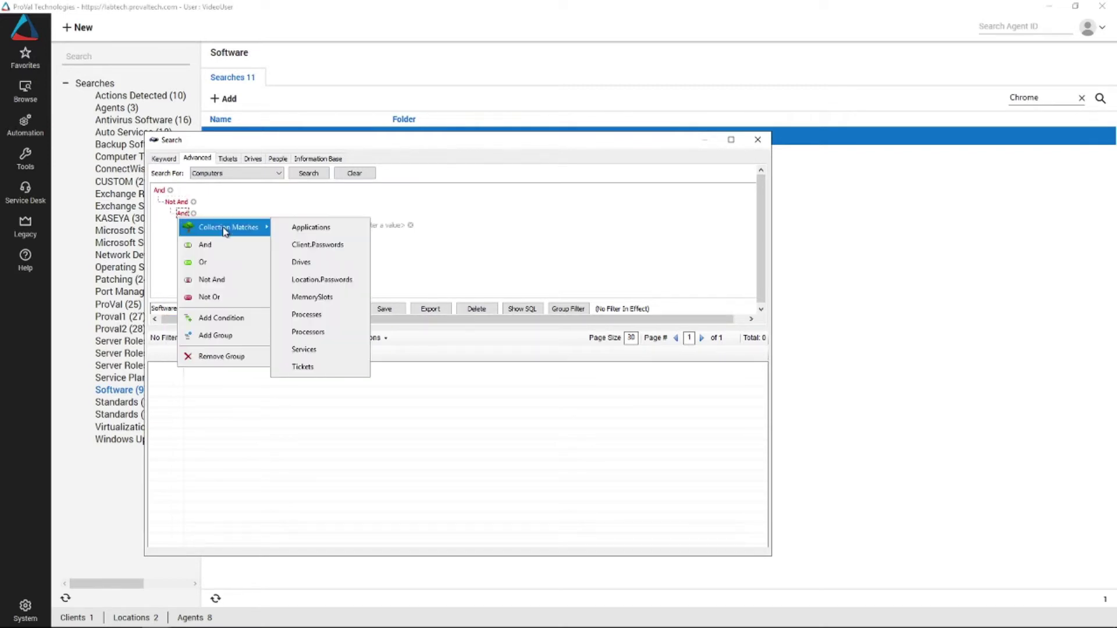
pyautogui.click(299, 228)
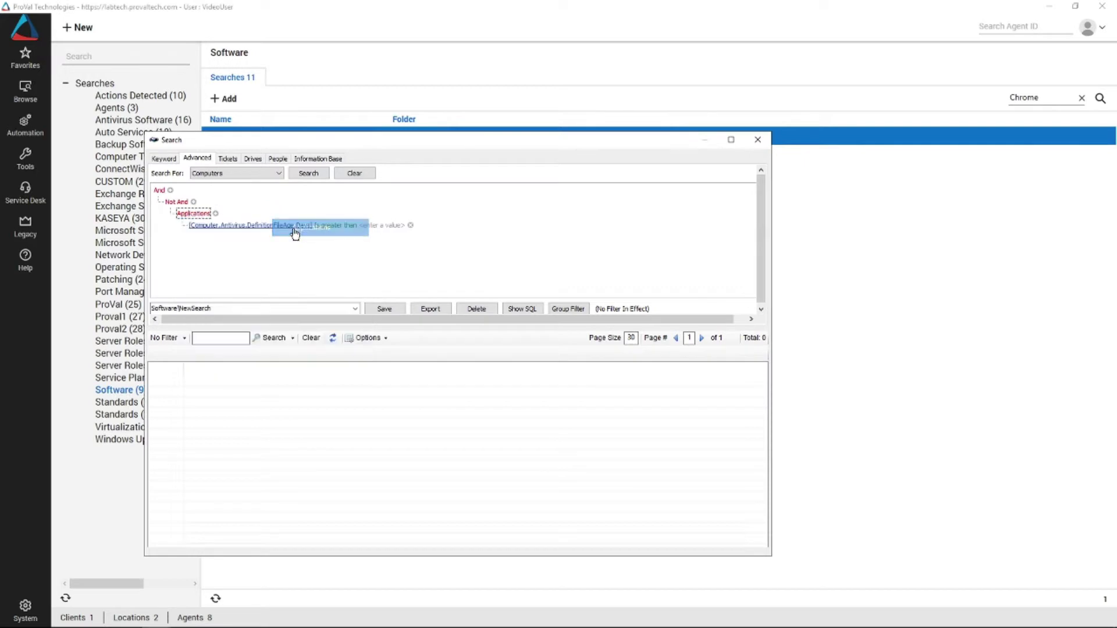
pyautogui.click(411, 226)
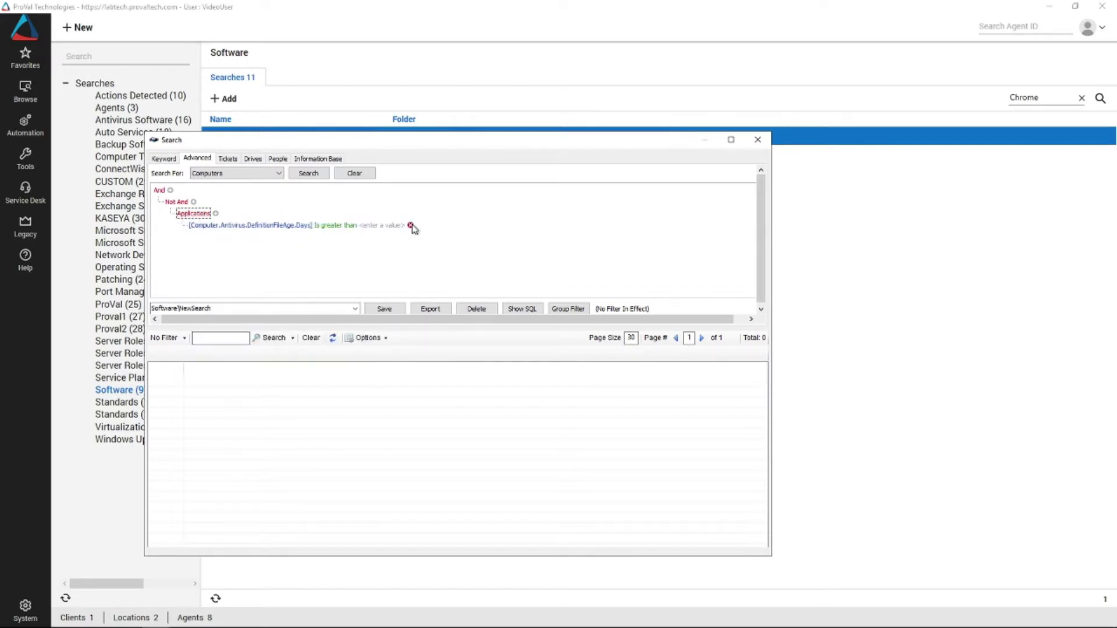
# Add the condition application Name Contains 'Chrome' and run the search, returning 4 computers
pyautogui.click(216, 214)
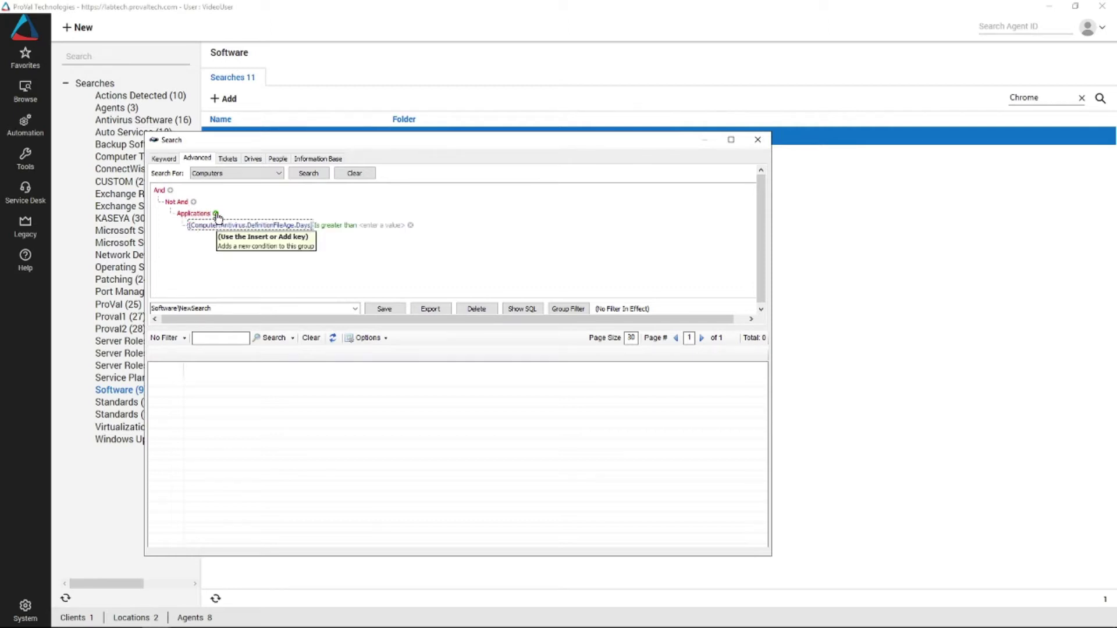
pyautogui.click(215, 226)
pyautogui.moveTo(224, 237)
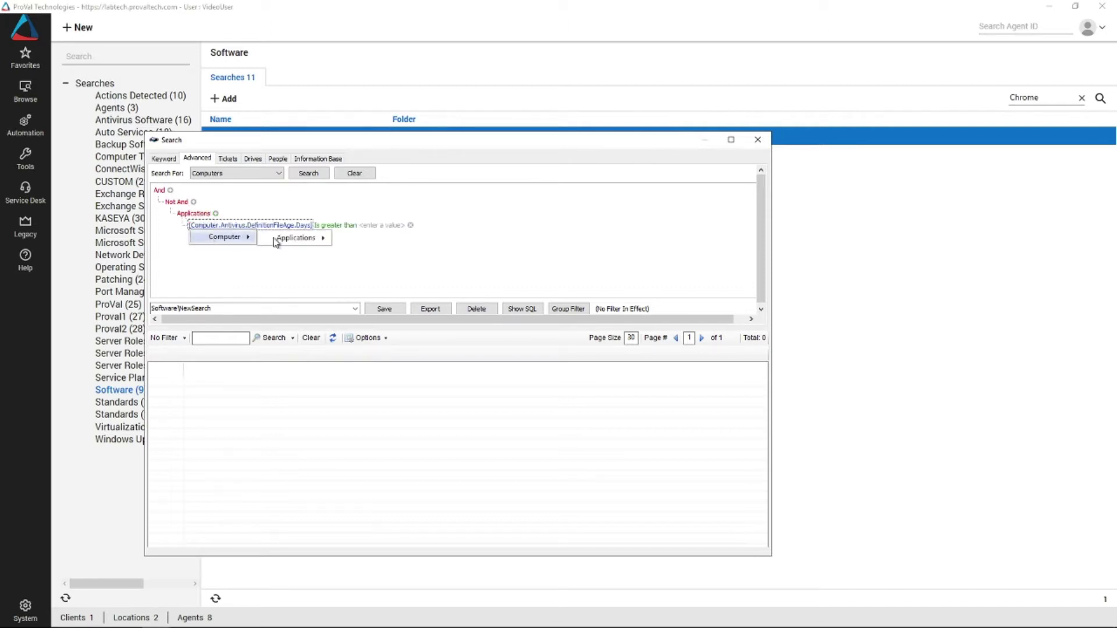
pyautogui.moveTo(281, 241)
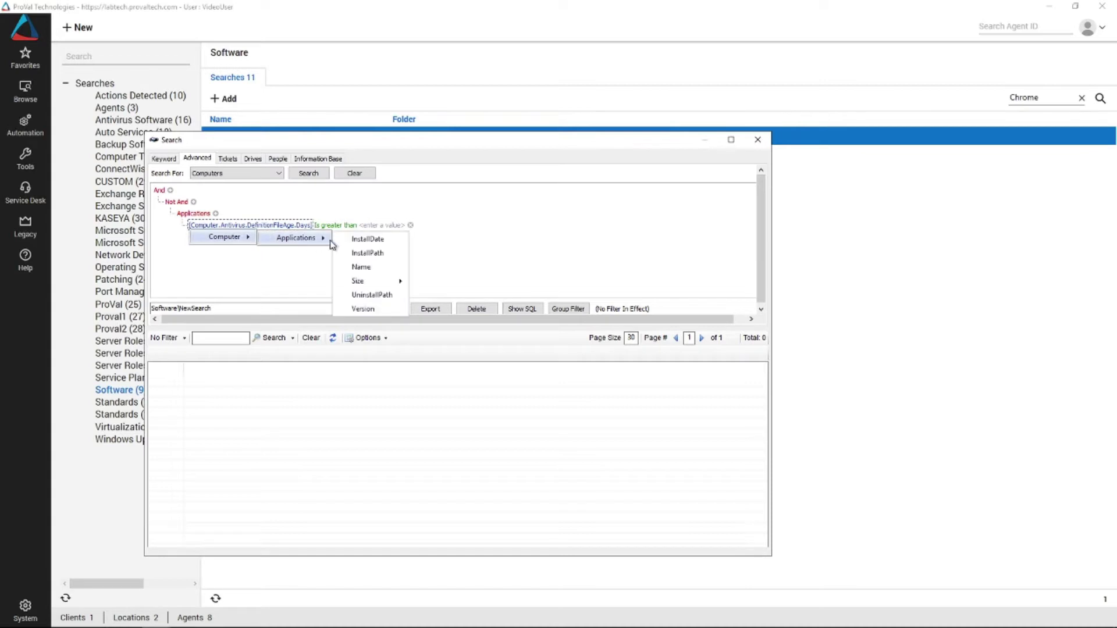
pyautogui.click(364, 268)
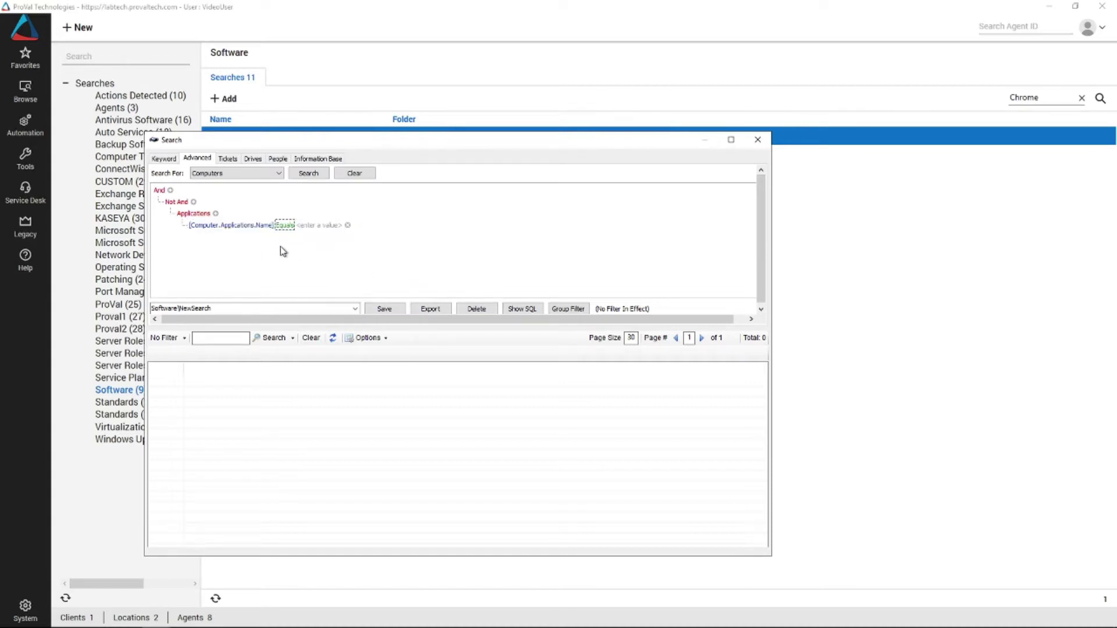
pyautogui.click(285, 227)
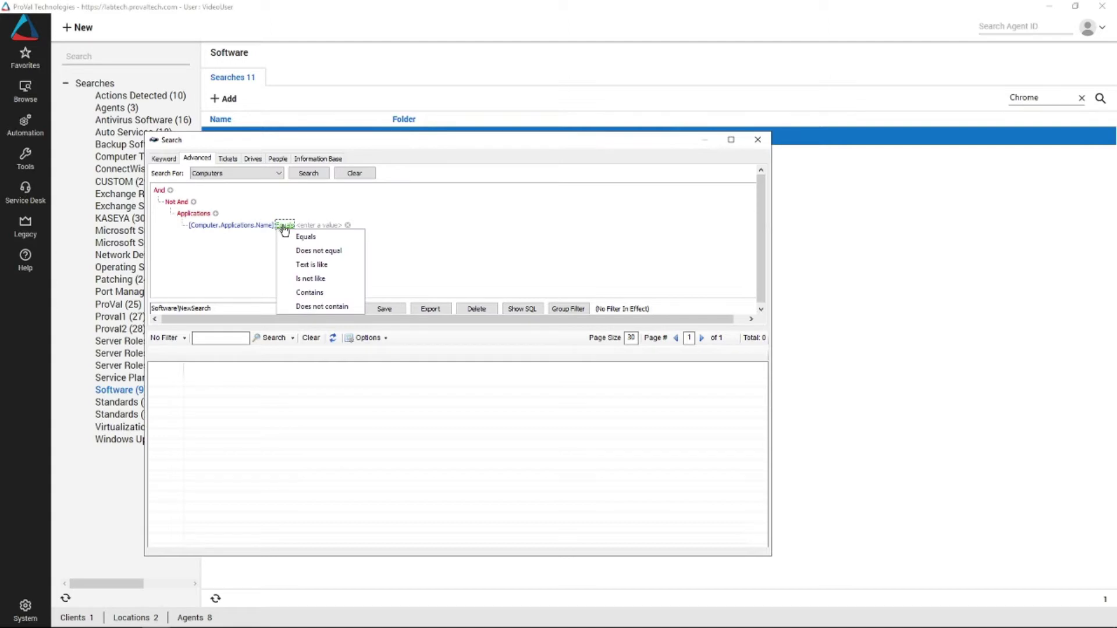
pyautogui.click(311, 293)
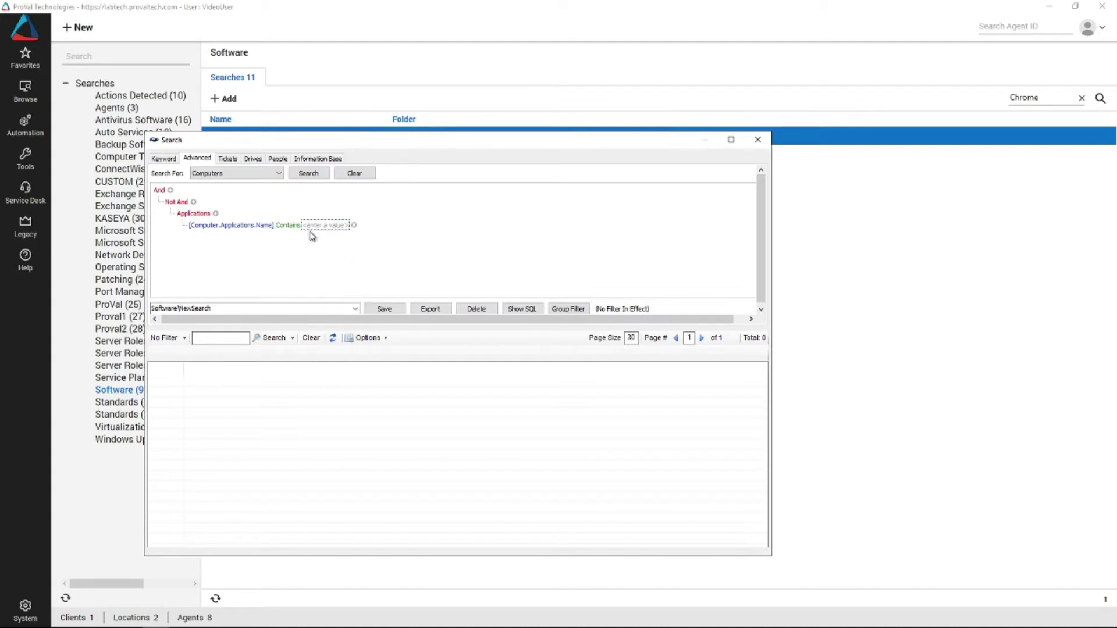
pyautogui.click(322, 226)
pyautogui.write('Chrome')
pyautogui.click(348, 246)
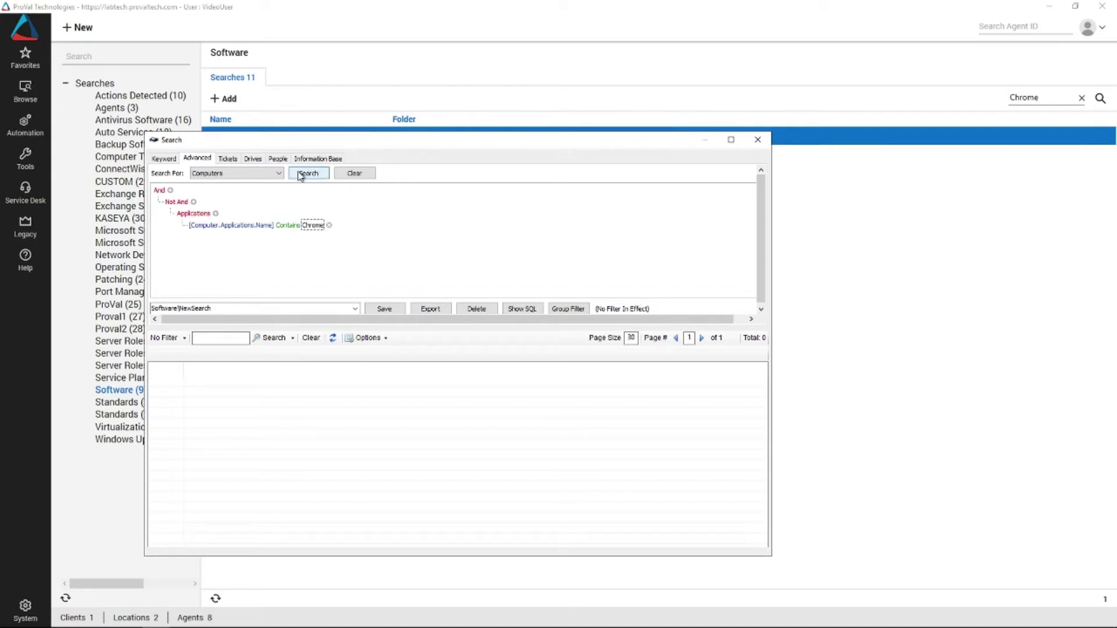
pyautogui.click(305, 175)
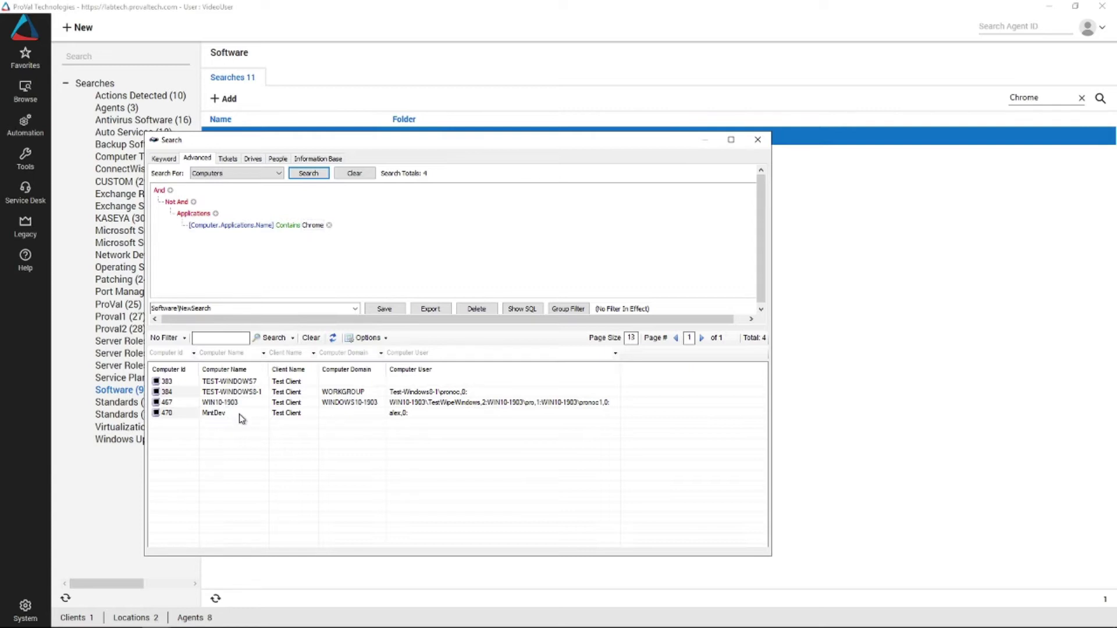
# Add a Computer > OS > IsServer criterion under the top-level And and run the search
pyautogui.click(185, 254)
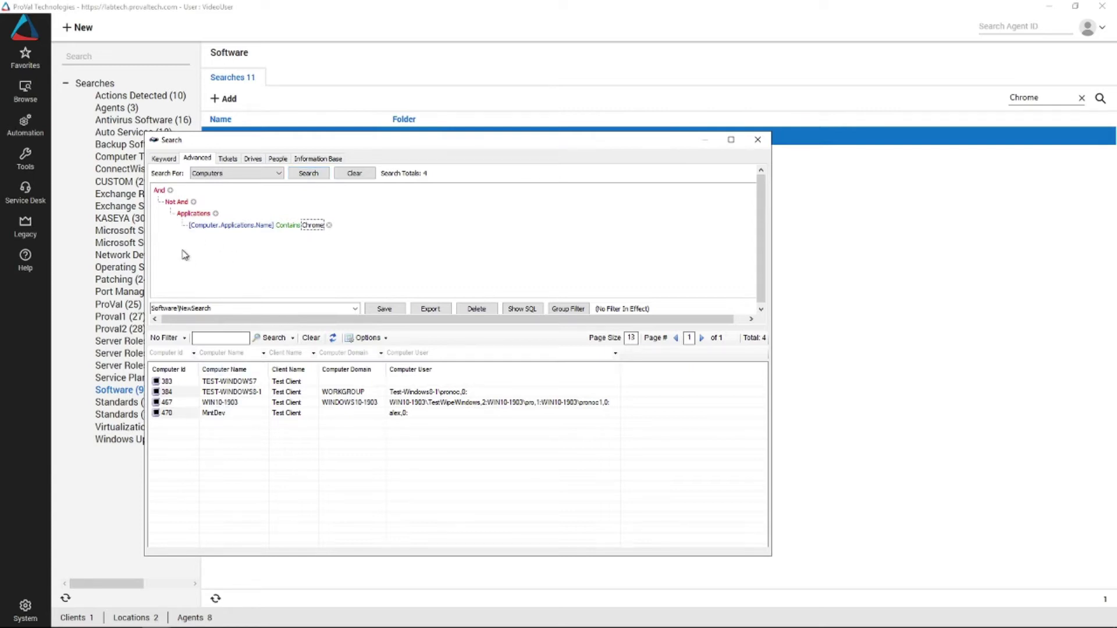
pyautogui.click(170, 191)
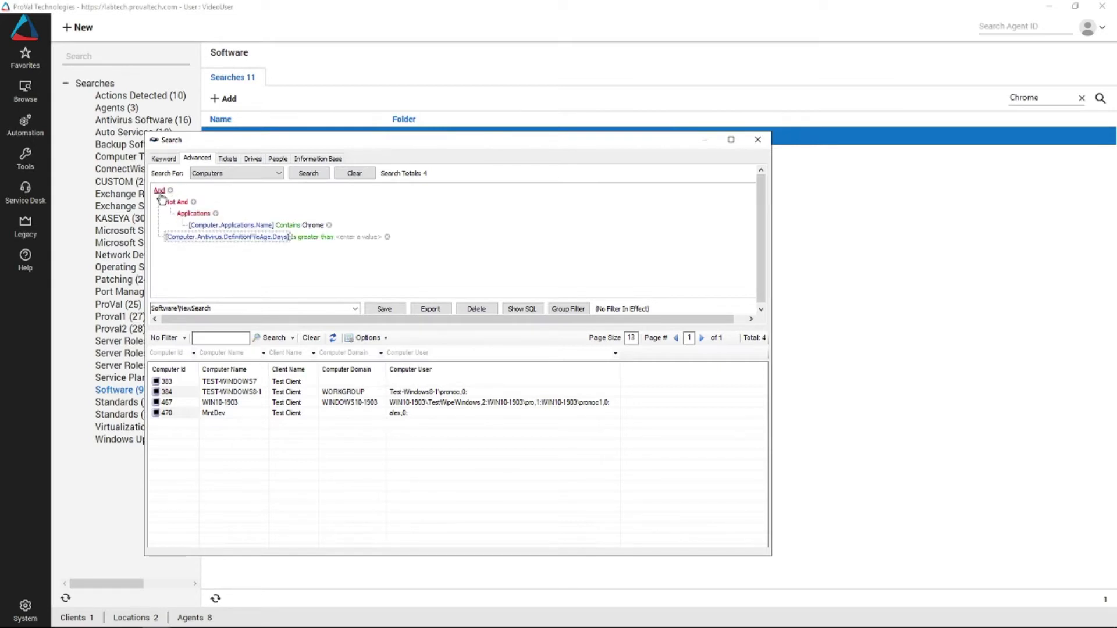
pyautogui.click(196, 243)
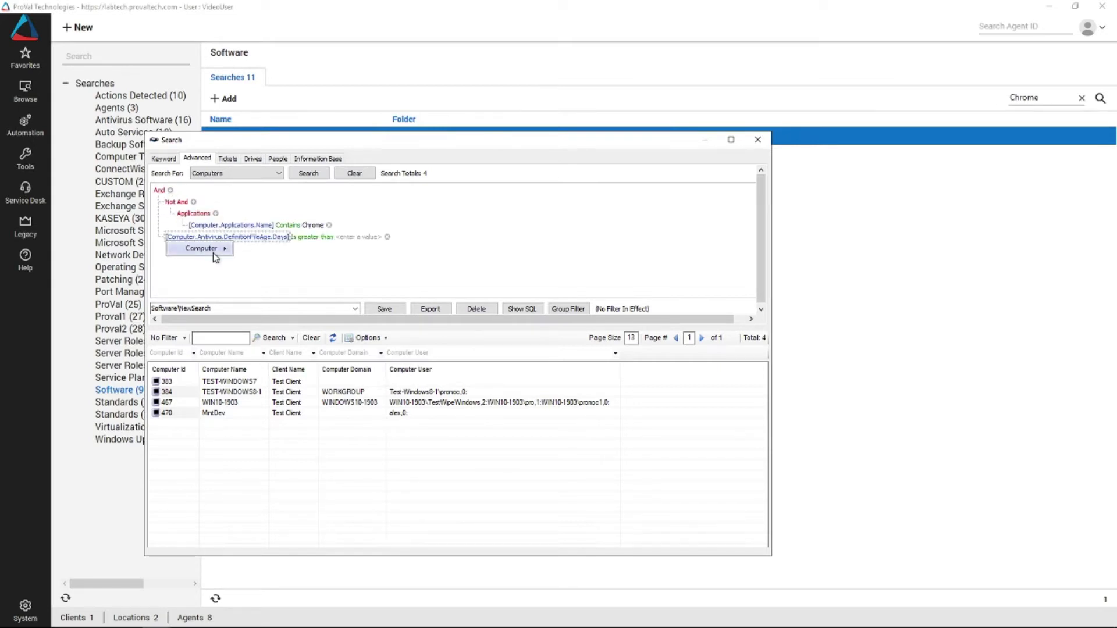
pyautogui.moveTo(213, 252)
pyautogui.moveTo(270, 335)
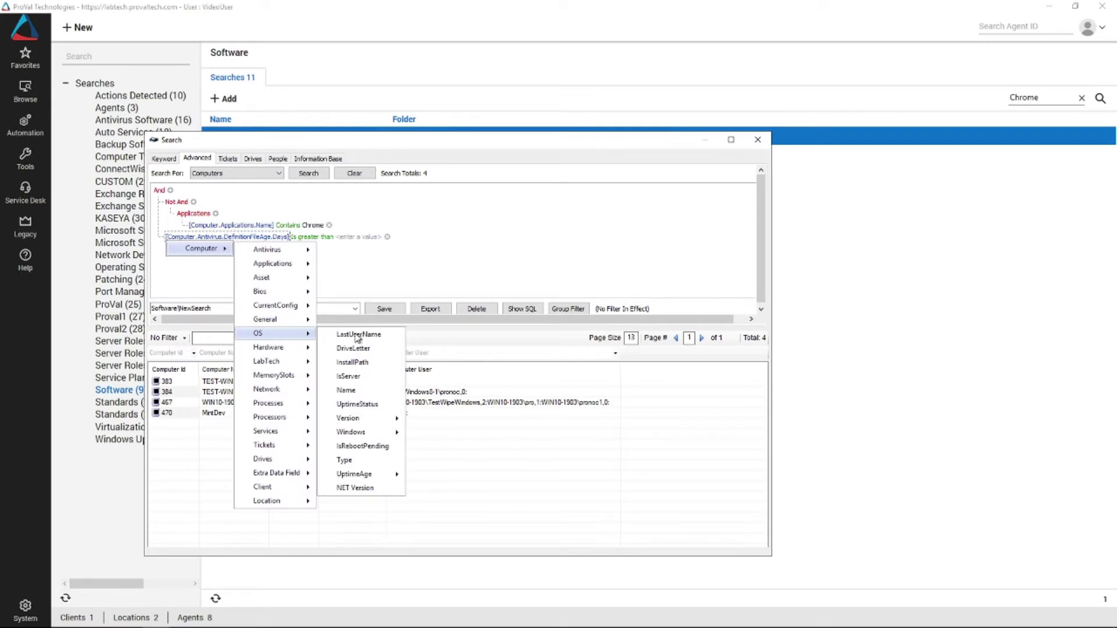
pyautogui.click(349, 374)
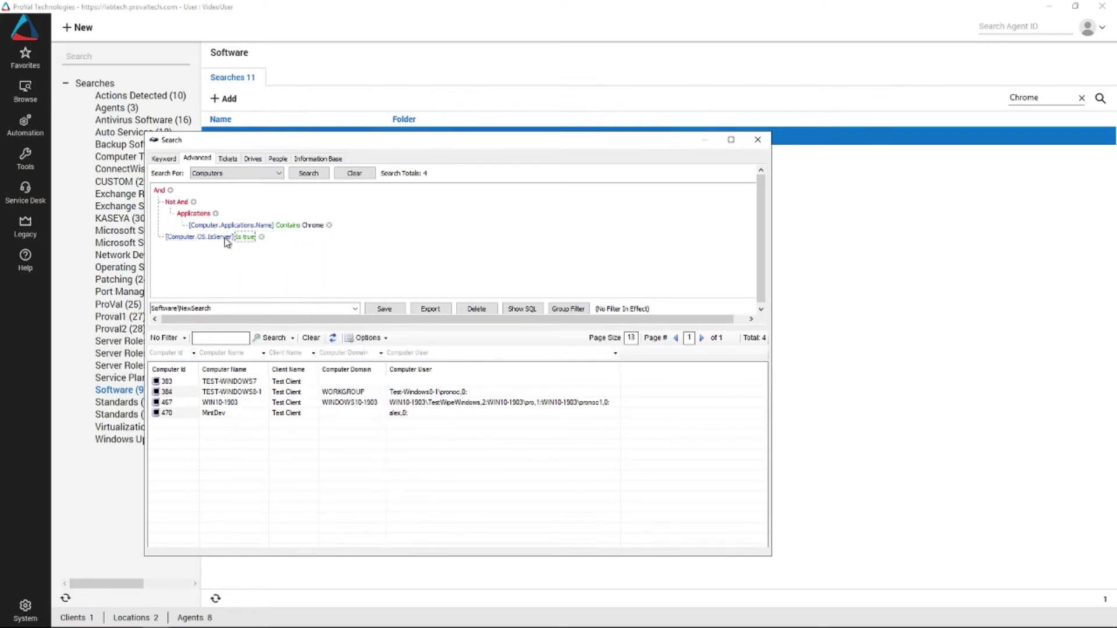
pyautogui.click(308, 173)
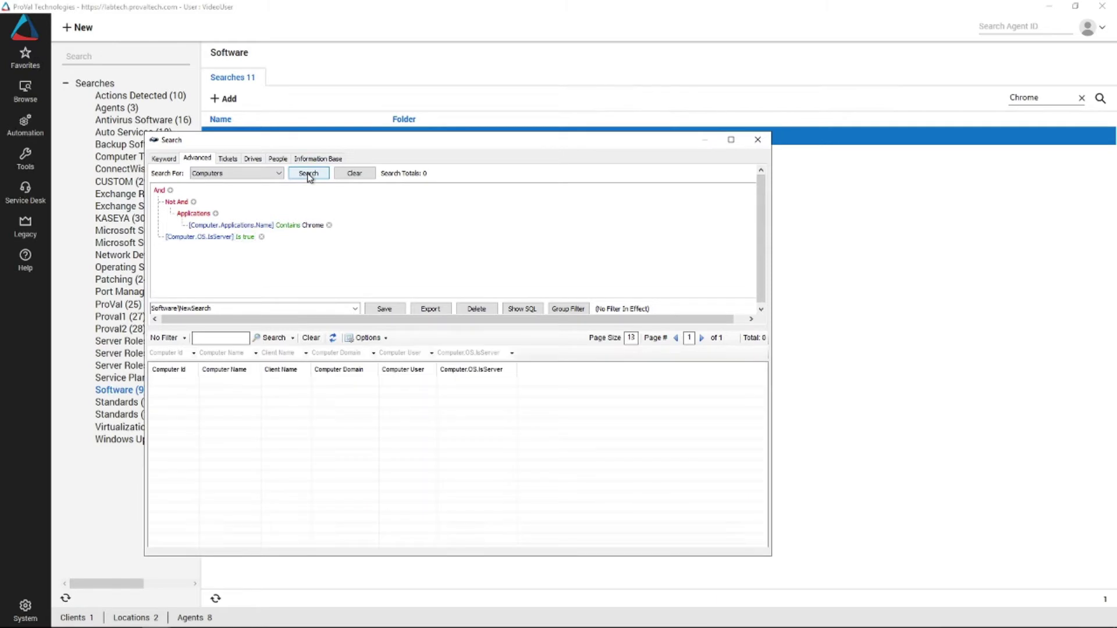
# Change the IsServer condition to 'is false' and rerun the search
pyautogui.click(242, 242)
pyautogui.click(263, 260)
pyautogui.click(308, 173)
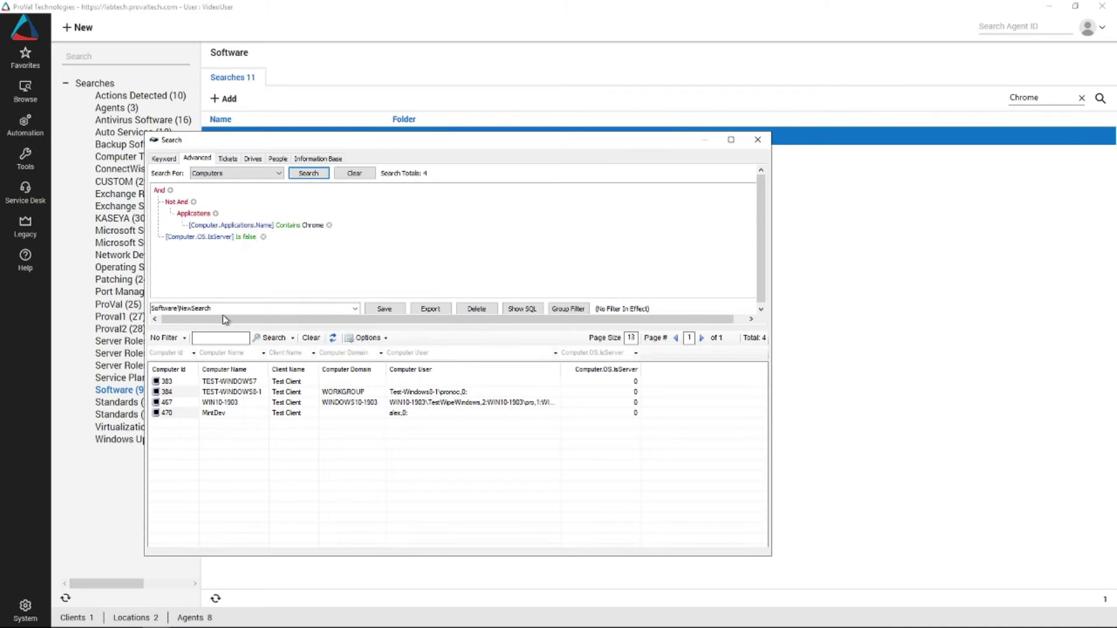
pyautogui.click(263, 285)
# Rename the search from NewSearch to 'Software Deployment - Google Chrome Missing' and close the search window
pyautogui.click(181, 308)
pyautogui.click(181, 308)
pyautogui.doubleClick(203, 308)
pyautogui.write('Software Deployment - Google Chrome Missing')
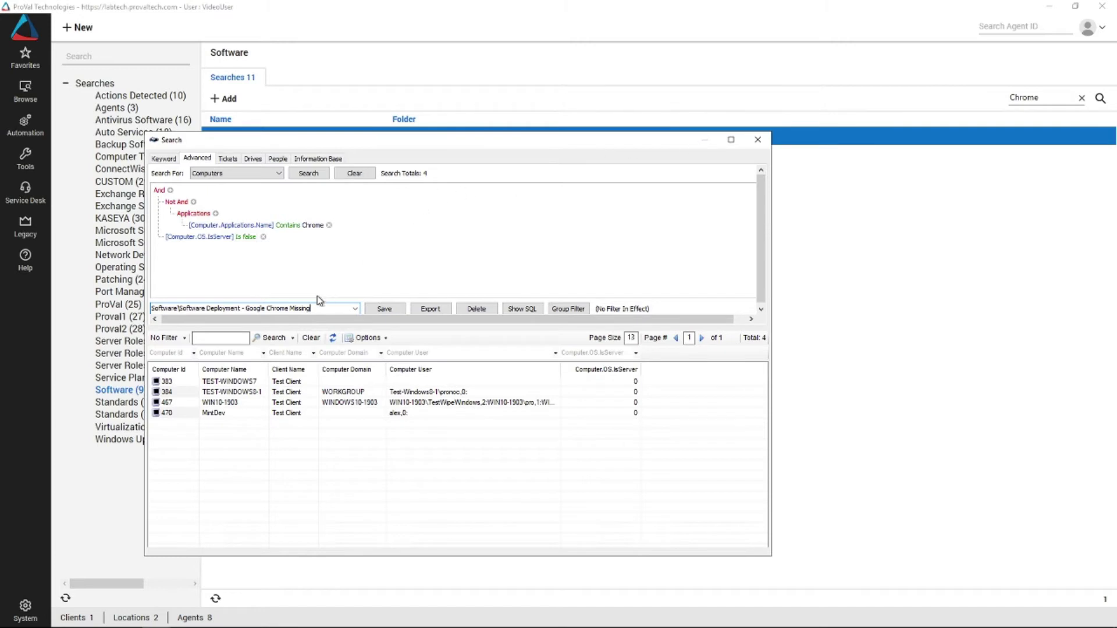
pyautogui.click(827, 306)
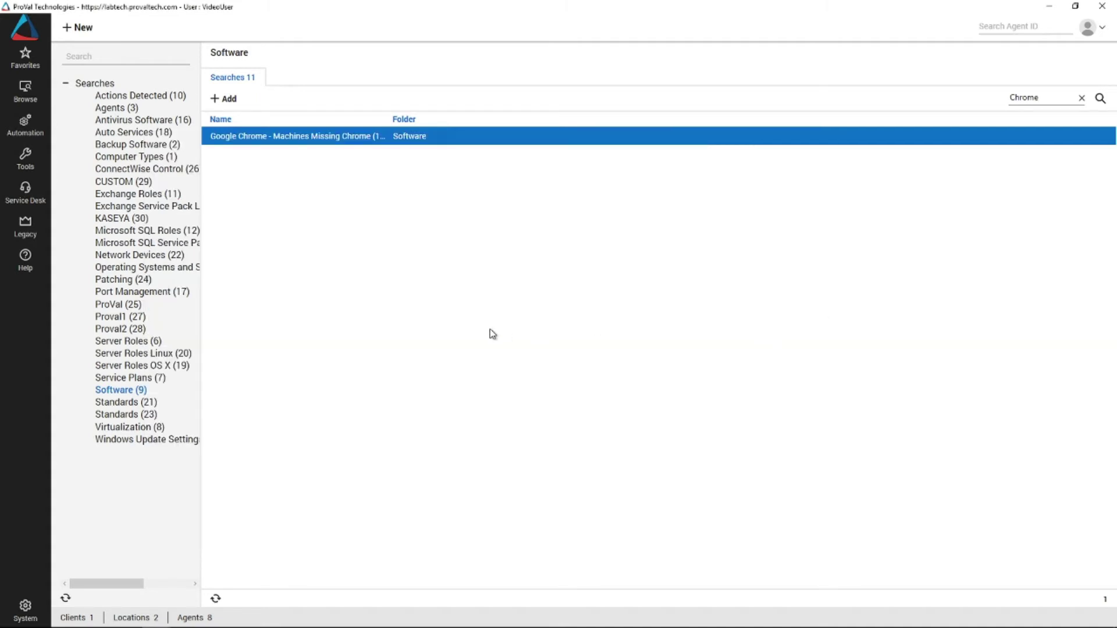
# Create 'Software Deployment - Google Chrome' as a master group auto-joining from the Workstations Missing Chrome search
pyautogui.hotkey('alt', 'Tab')
pyautogui.hotkey('alt', 'Tab')
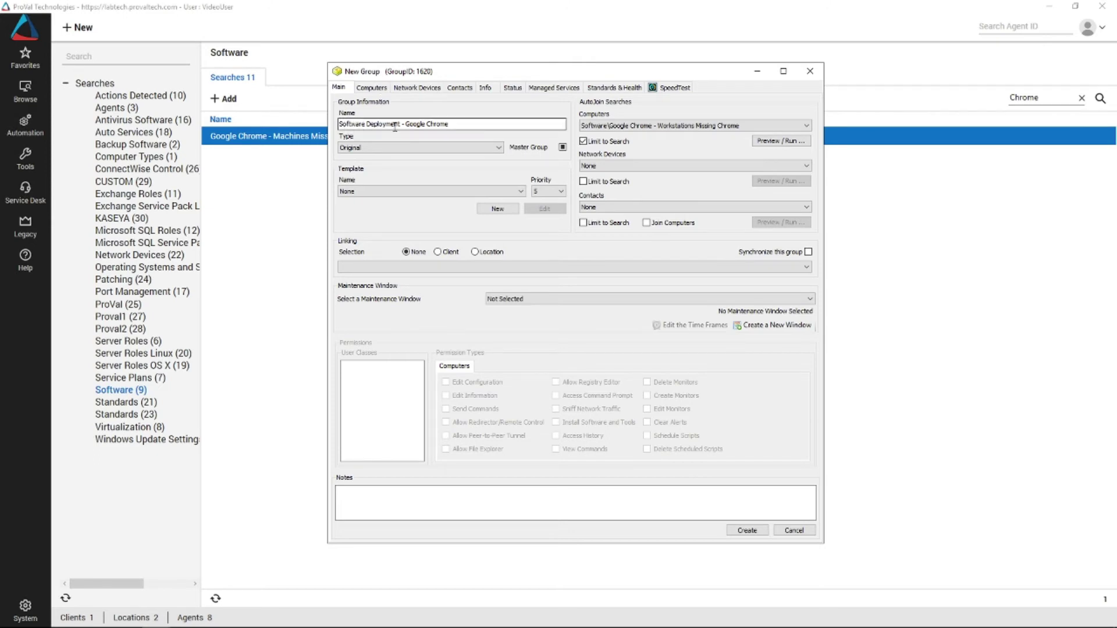
pyautogui.moveTo(406, 125); pyautogui.dragTo(478, 125)
pyautogui.click(479, 124)
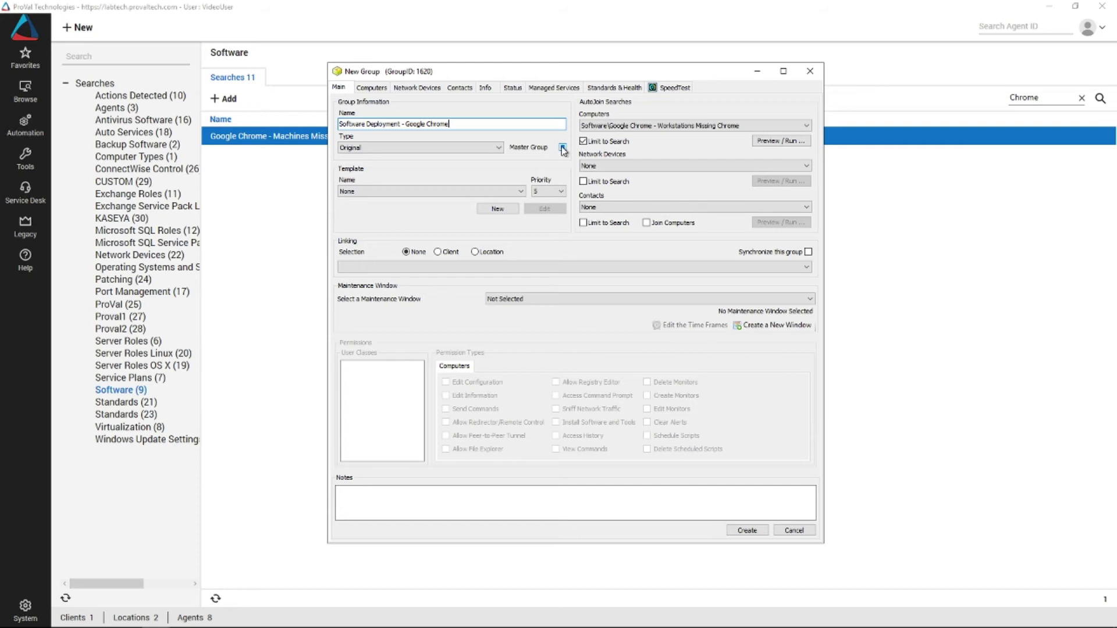
pyautogui.click(562, 148)
pyautogui.click(611, 129)
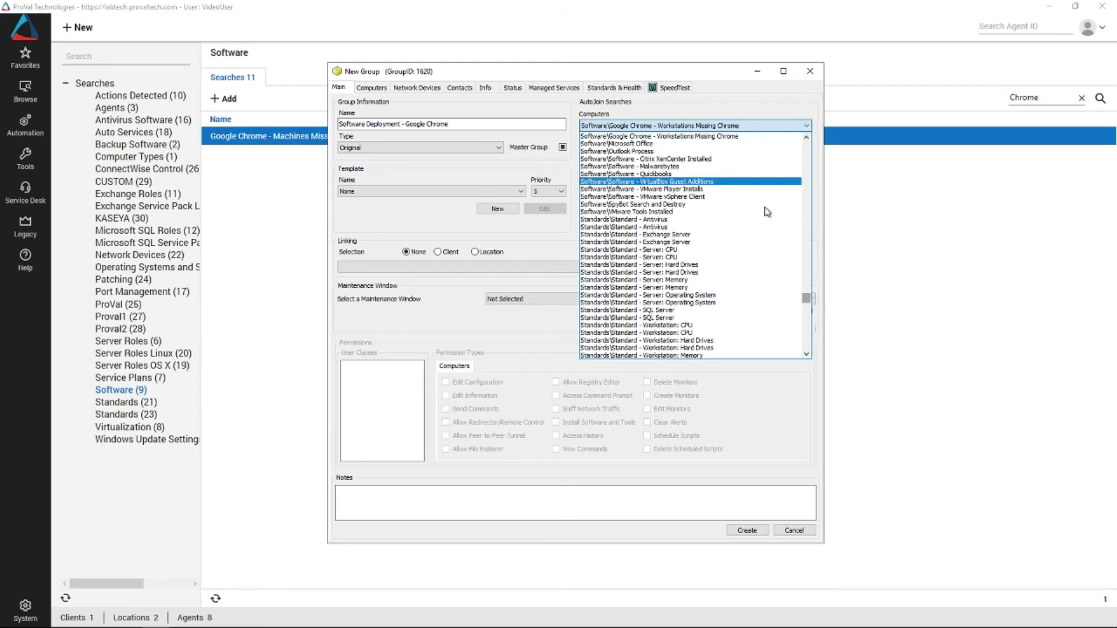
pyautogui.click(723, 78)
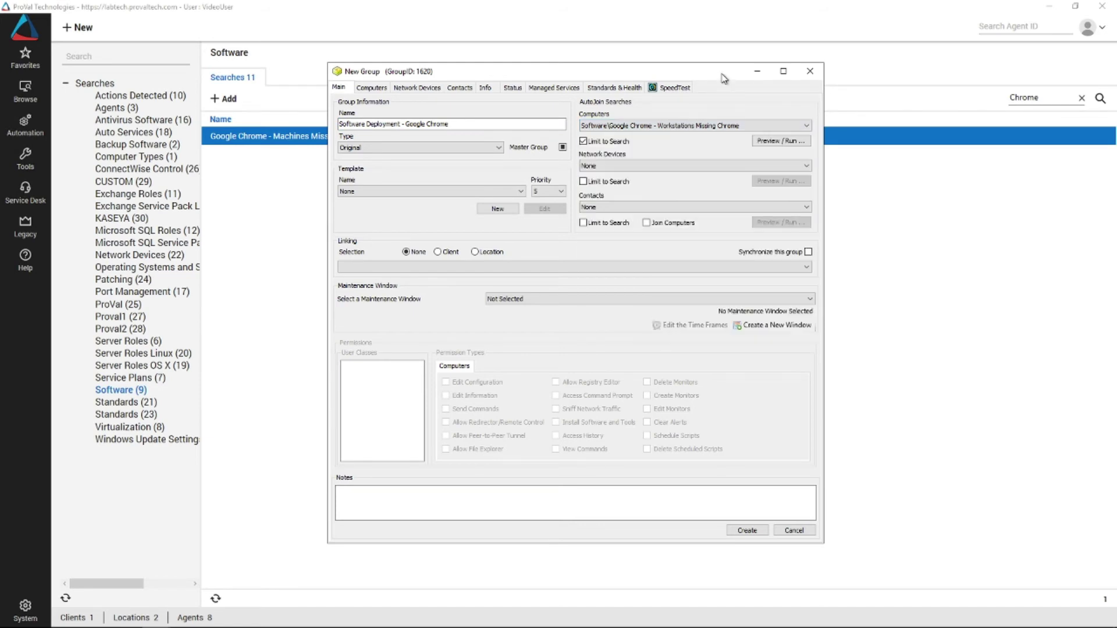
pyautogui.click(748, 530)
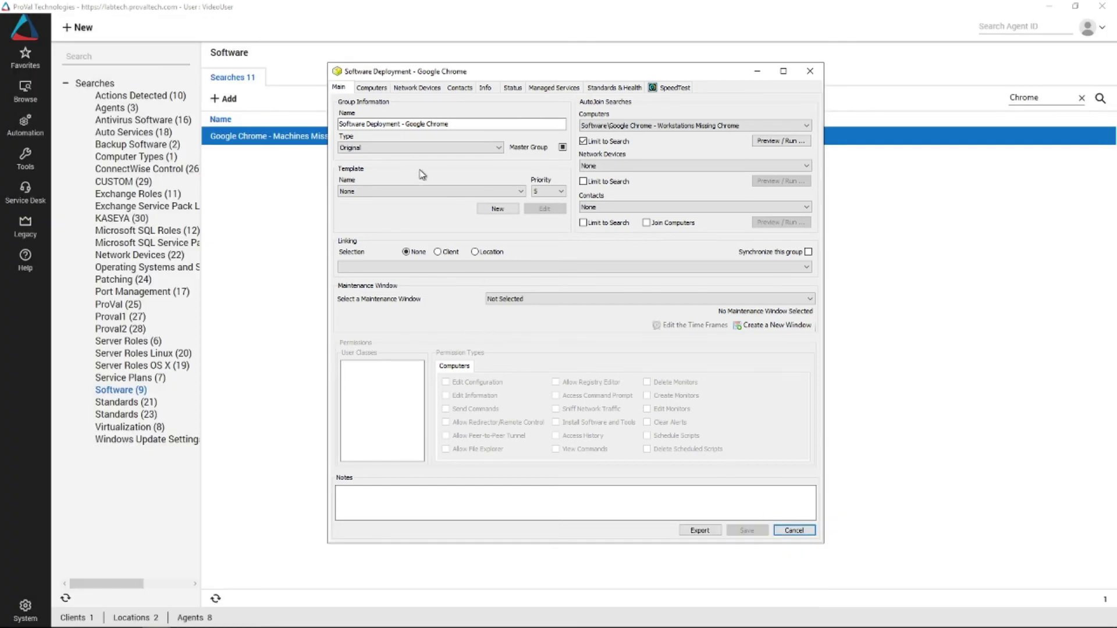
# In the group's scheduled scripts, pick Examples\Google\Chrome Installer to run daily at 10:00:00 AM
pyautogui.click(371, 88)
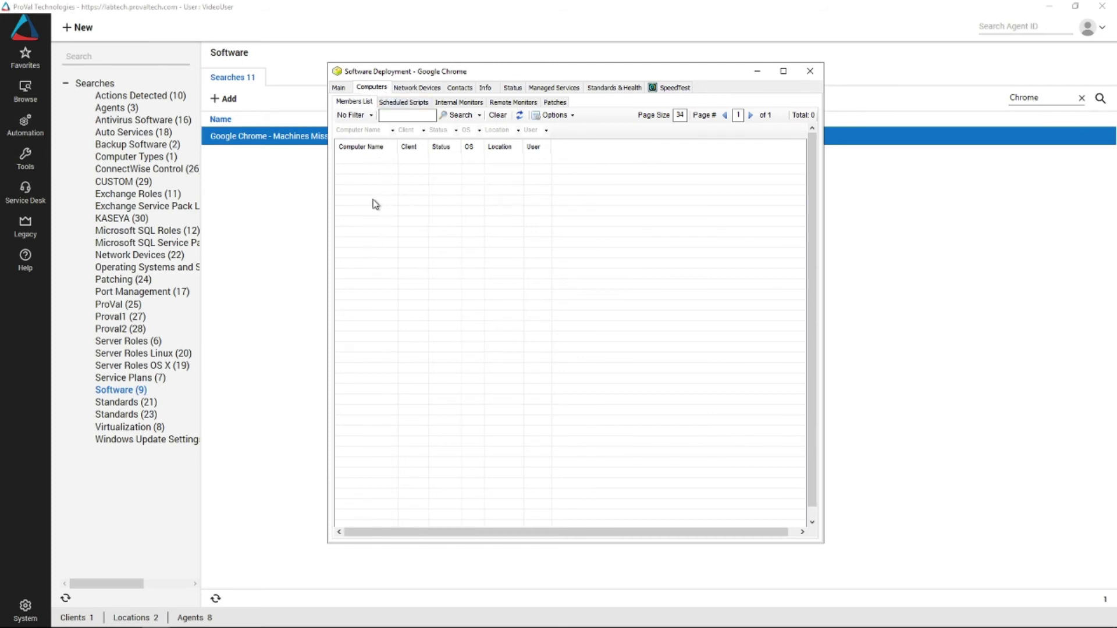
pyautogui.click(414, 103)
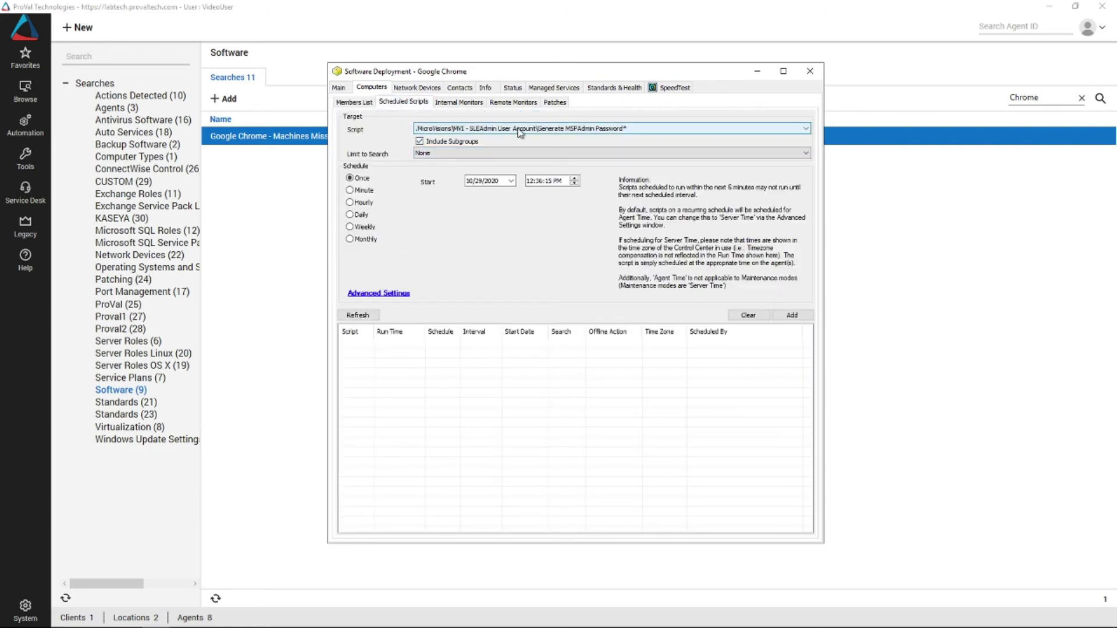
pyautogui.click(547, 129)
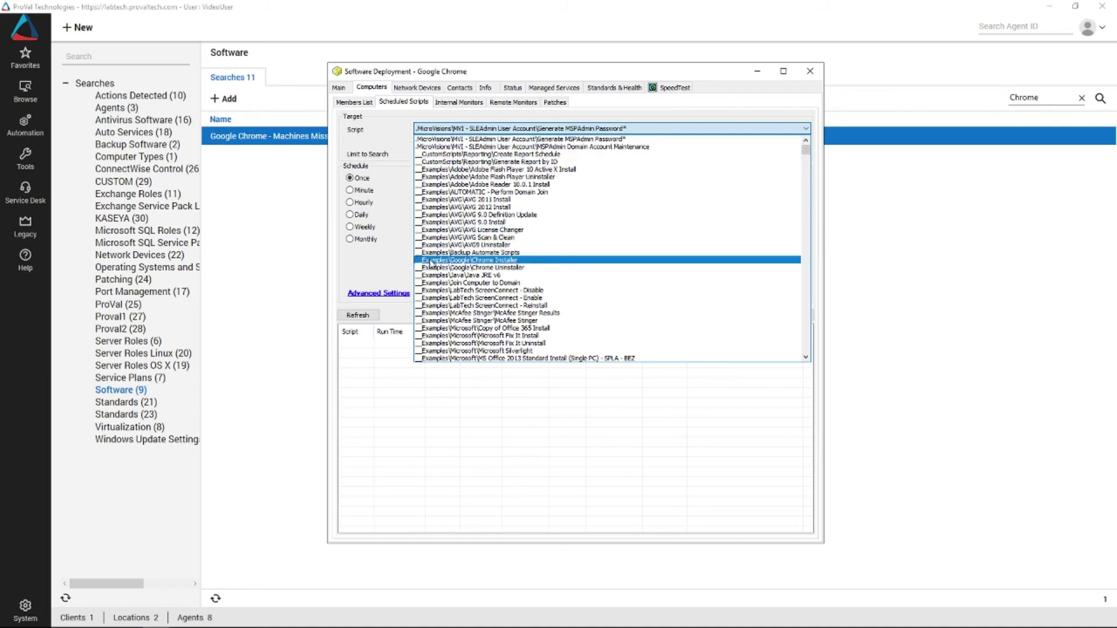
pyautogui.click(477, 260)
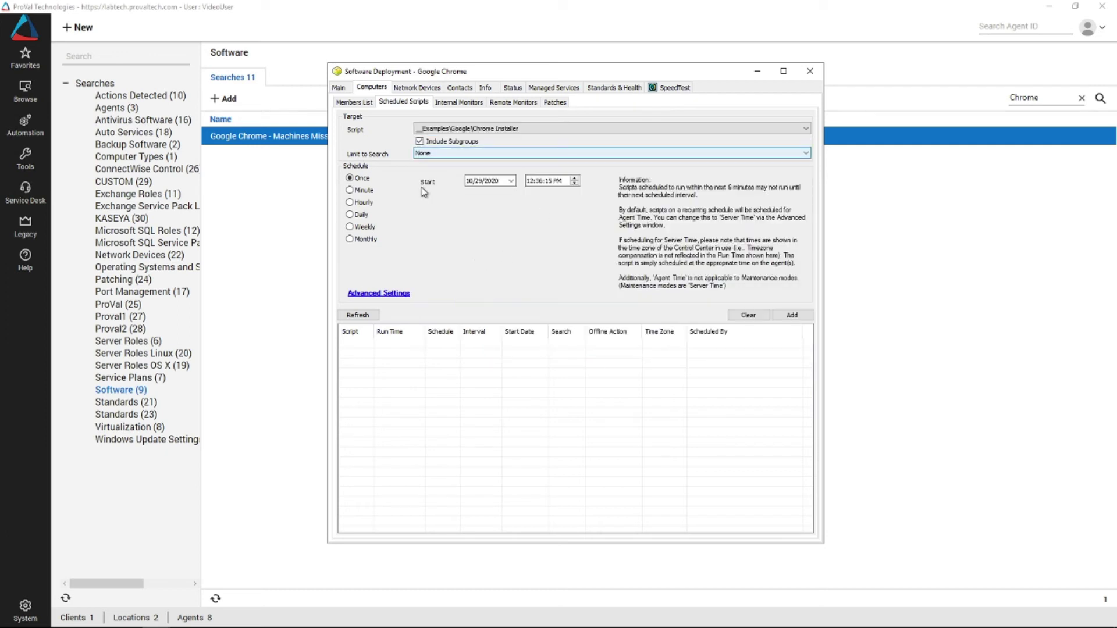
pyautogui.click(358, 215)
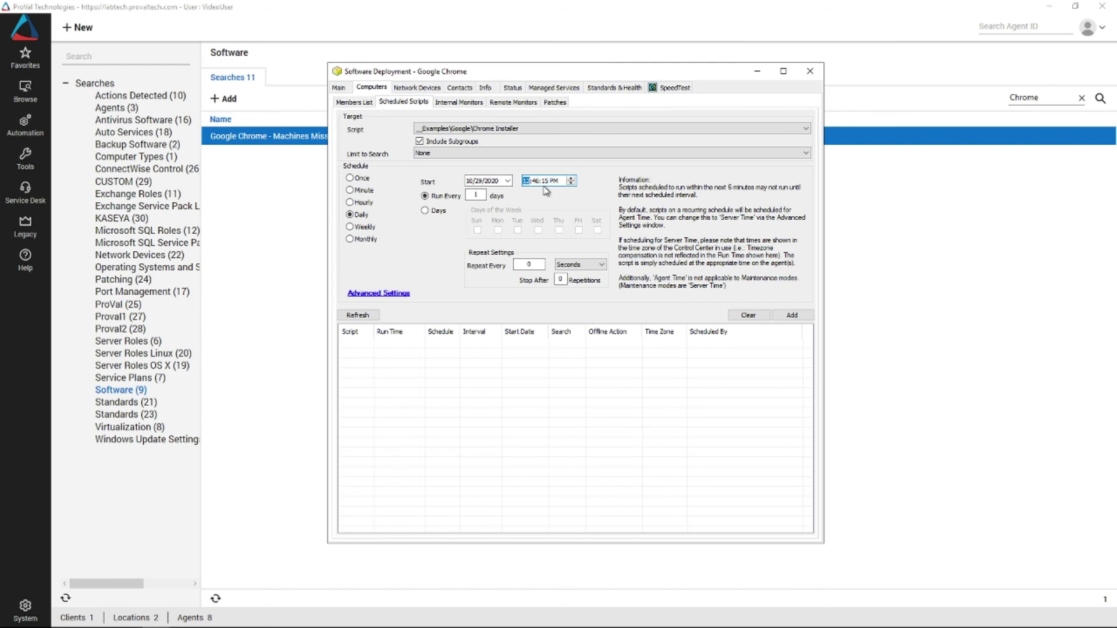
pyautogui.press('Right')
pyautogui.write('00:00')
# Add the daily Chrome Installer schedule and select its row to review its settings
pyautogui.click(788, 316)
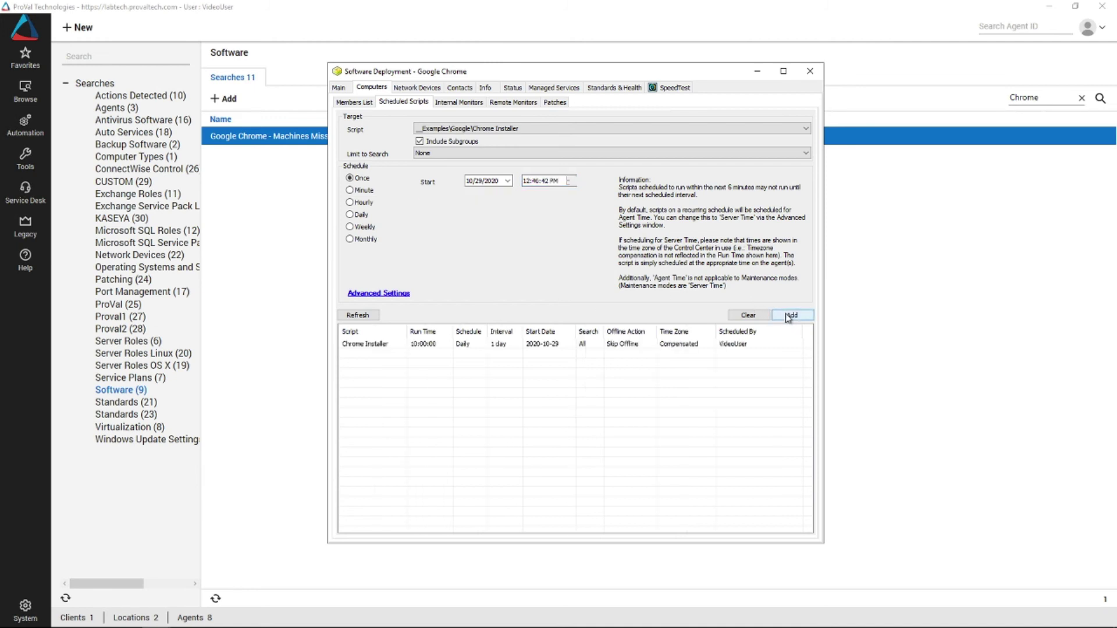
pyautogui.click(428, 344)
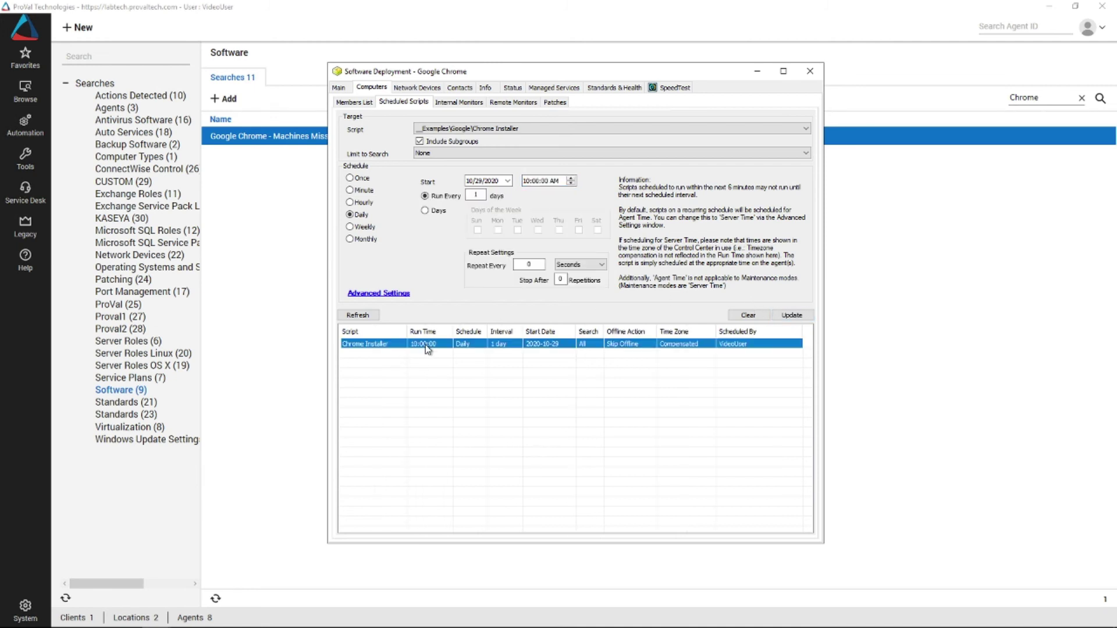